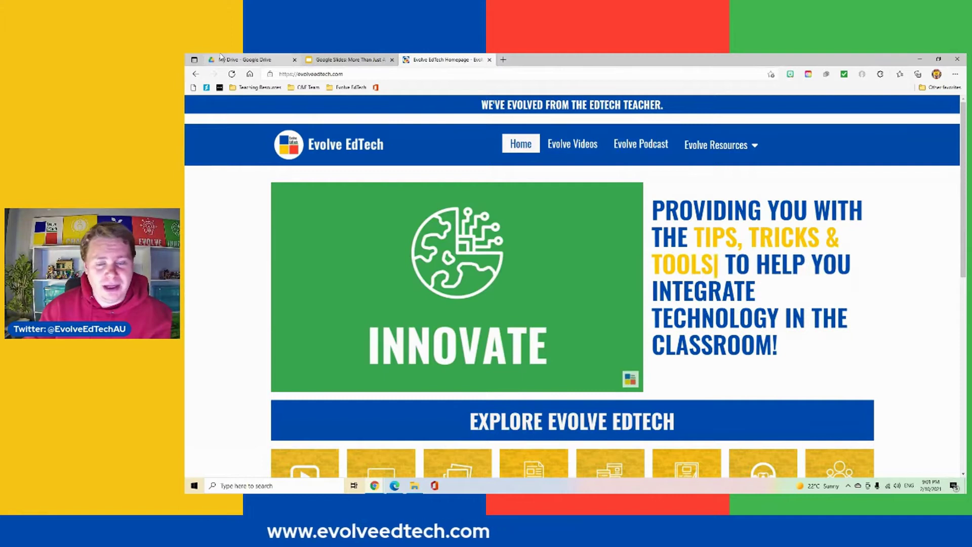
- Switch to the 'Google Slides: More Than Just A Slide Deck' deck and review its sharing settings
click(348, 59)
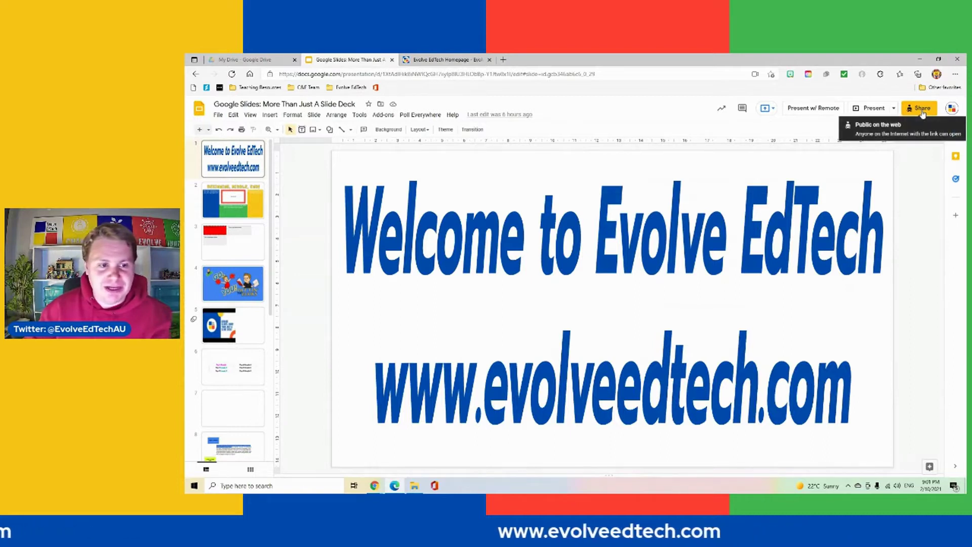
click(921, 109)
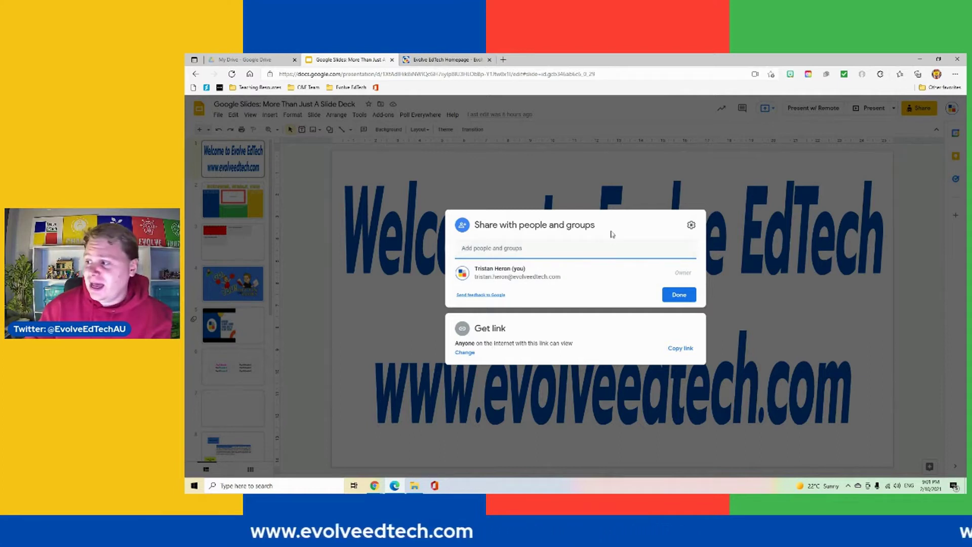
click(579, 181)
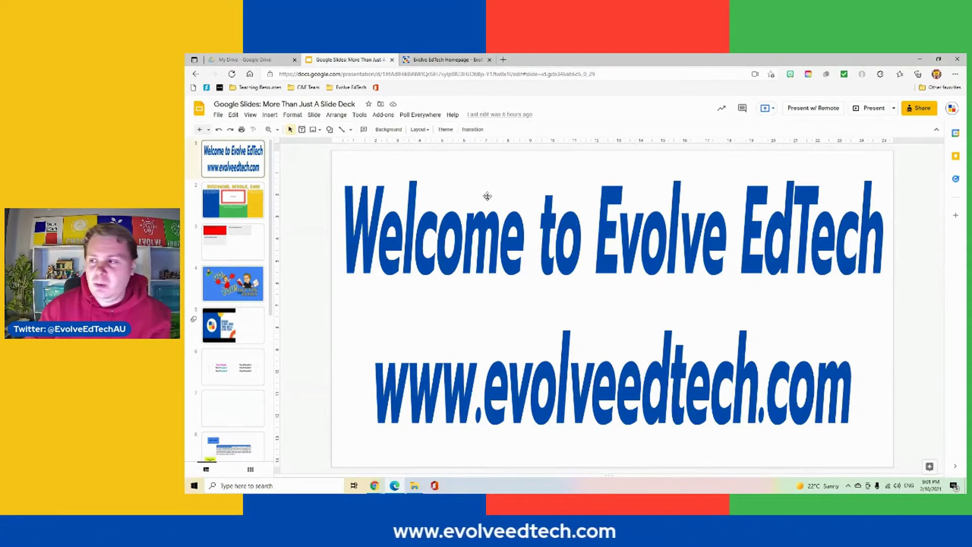
- Open Publish to the web from the File menu
click(218, 116)
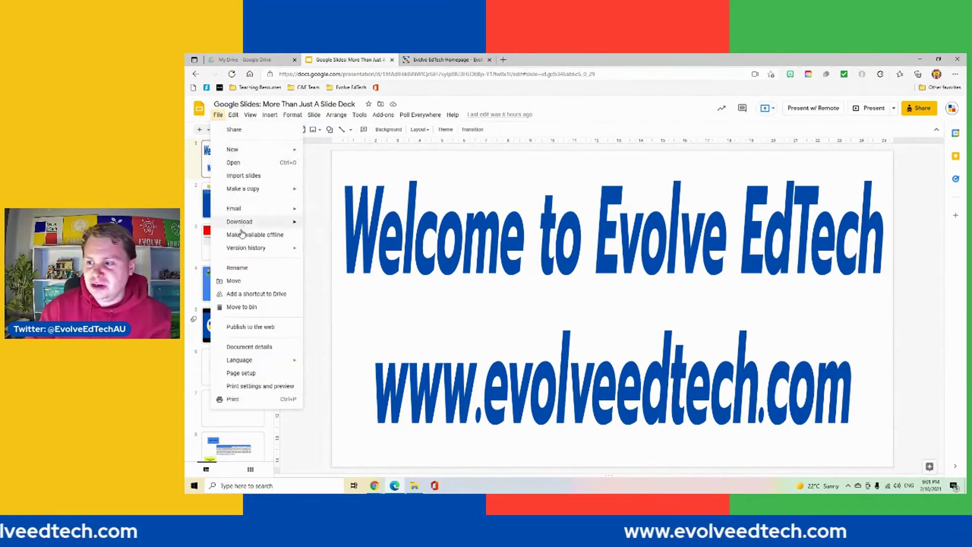
click(258, 328)
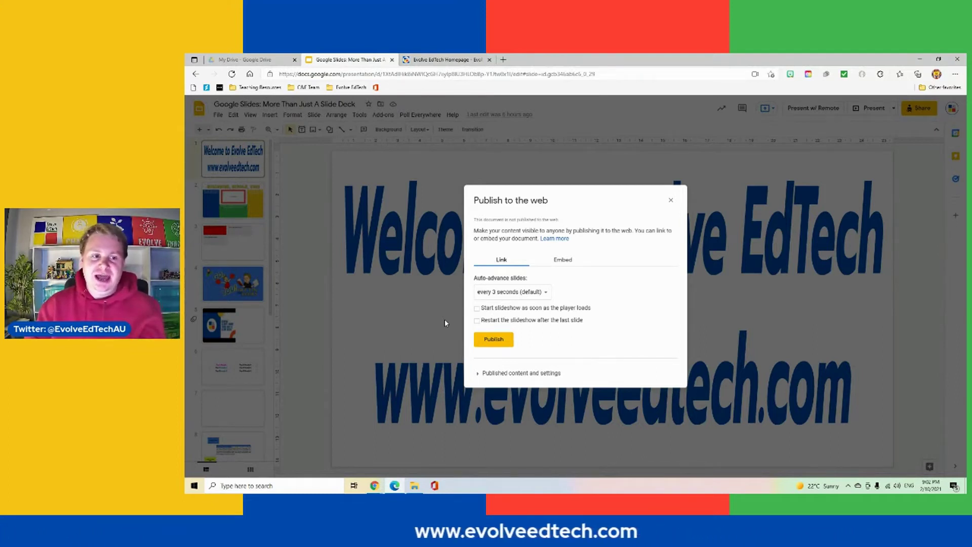
- Keep the published slideshow's auto-advance interval at every 3 seconds
click(519, 293)
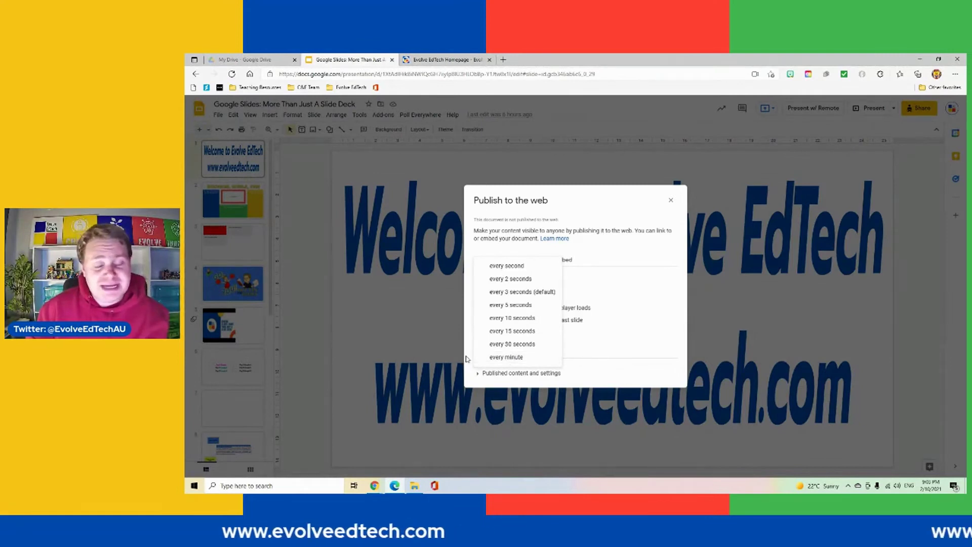
click(524, 292)
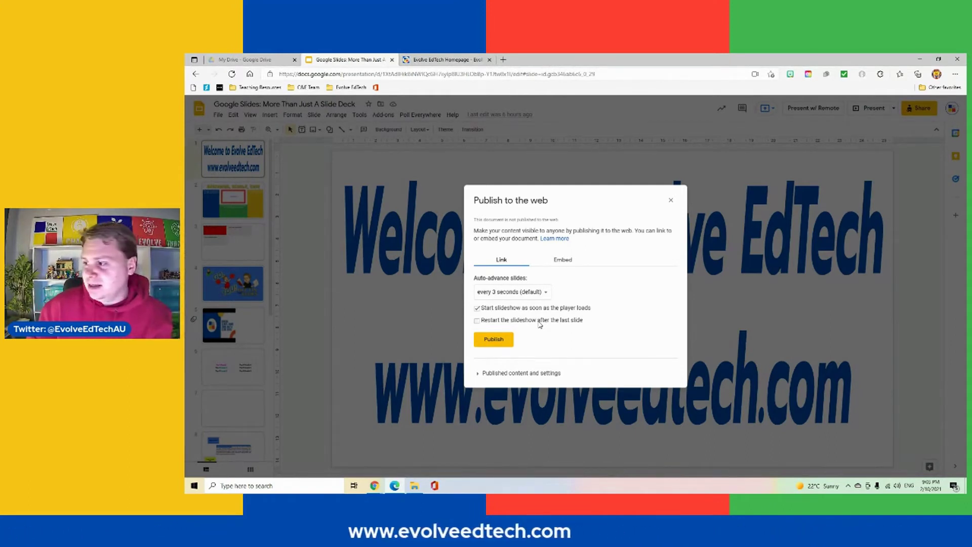
- Publish the deck and confirm, giving a link ending start=true&loop=true&delayms=3000
click(495, 340)
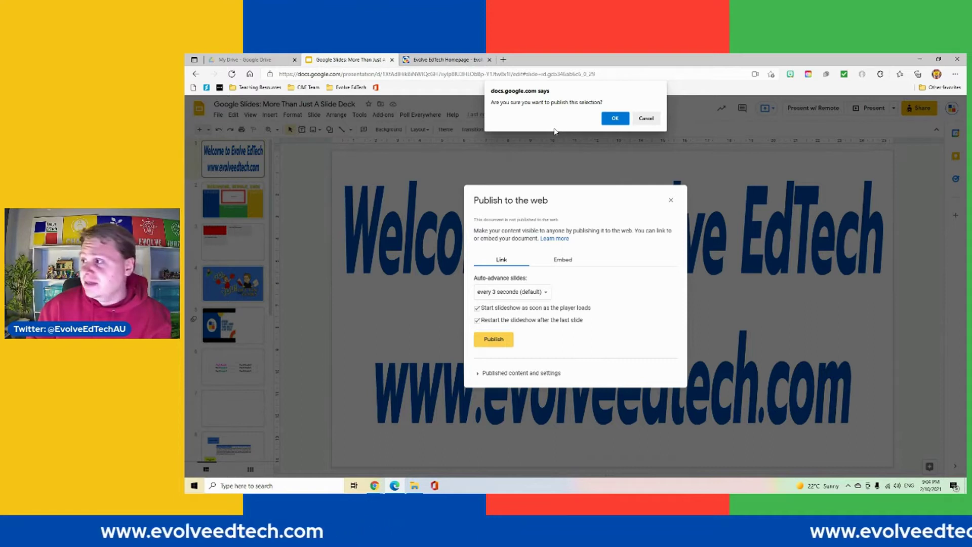
click(612, 120)
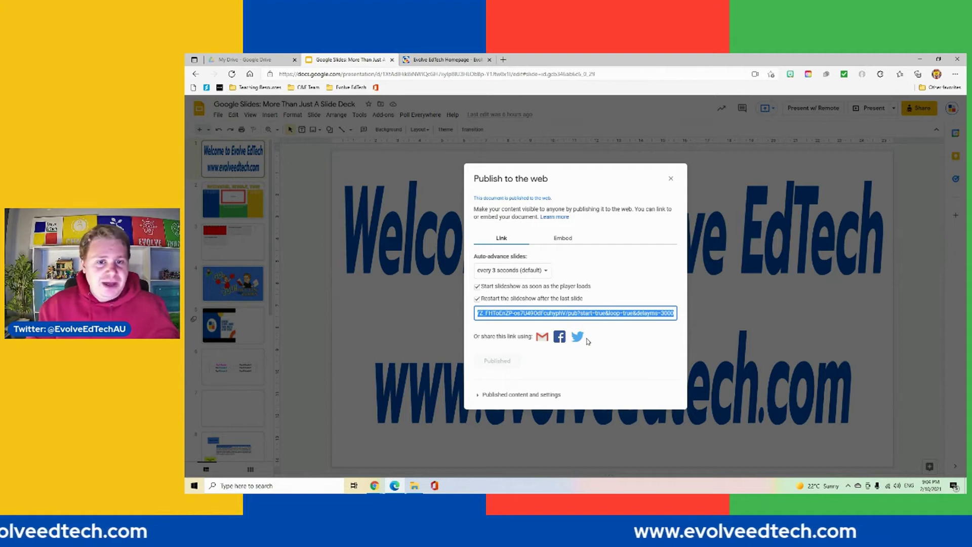
click(504, 60)
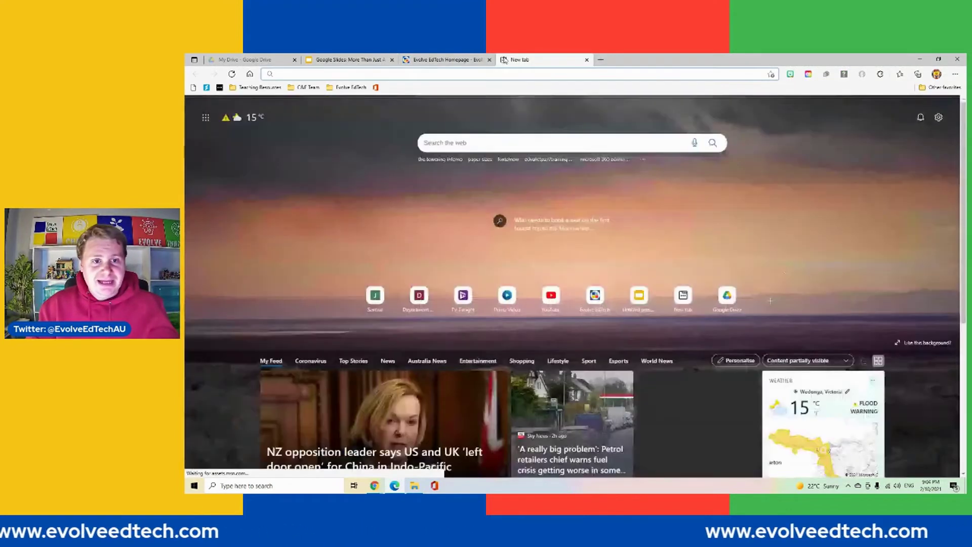
key(ctrl+v)
key(Return)
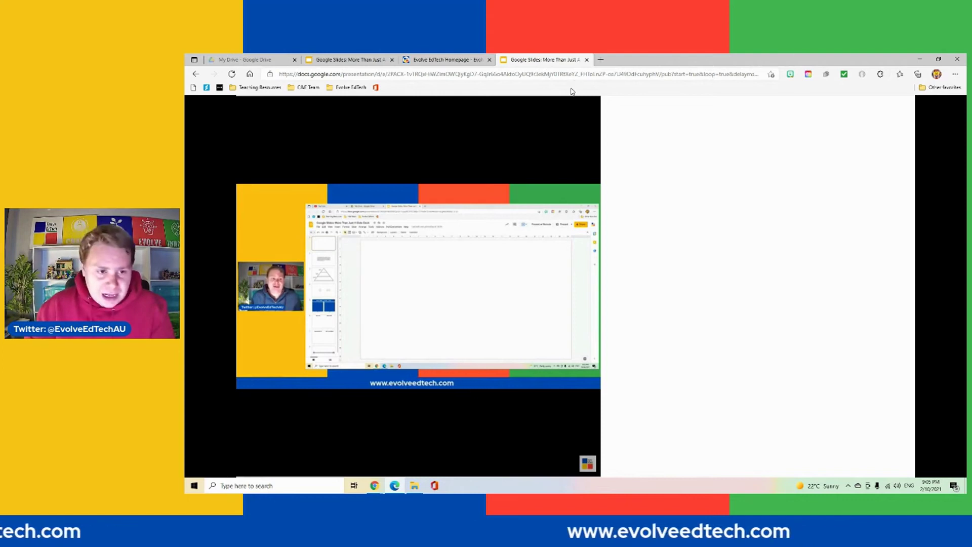
click(587, 59)
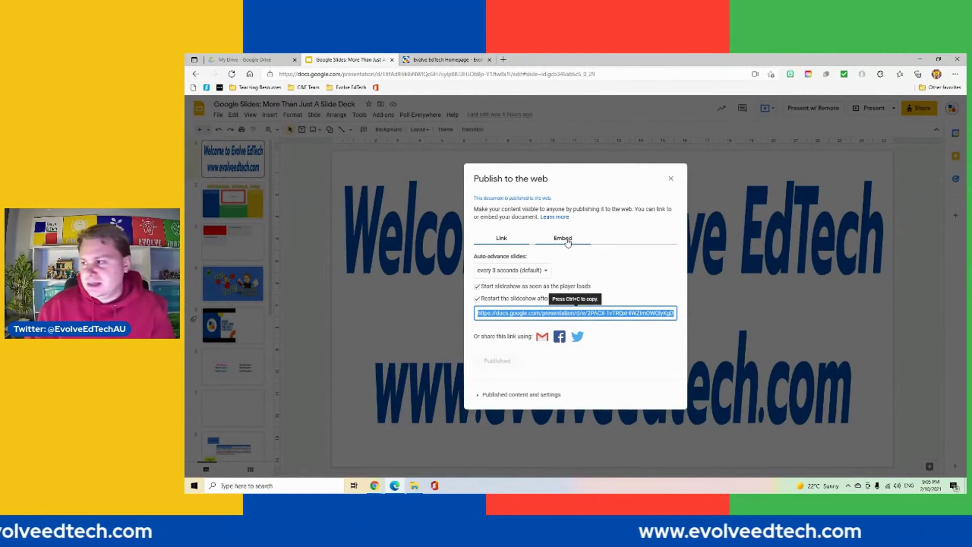
- Choose Embed with a Custom slide size and 3-second auto-advance, then select the iframe code
click(568, 242)
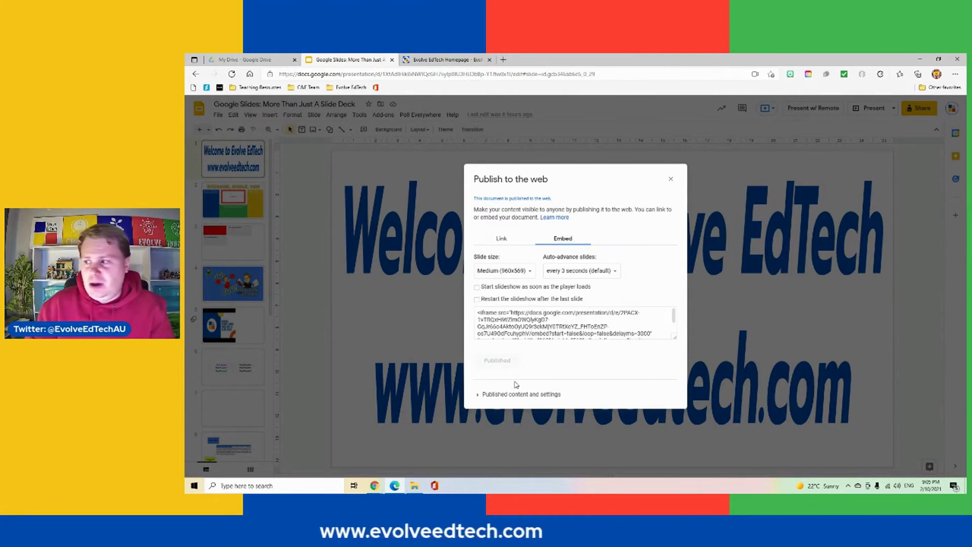
click(511, 272)
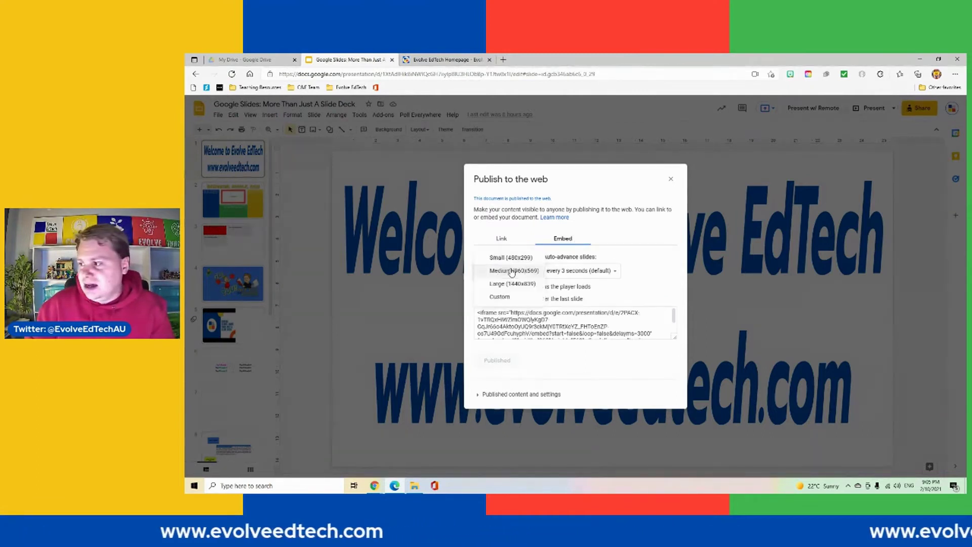
click(509, 296)
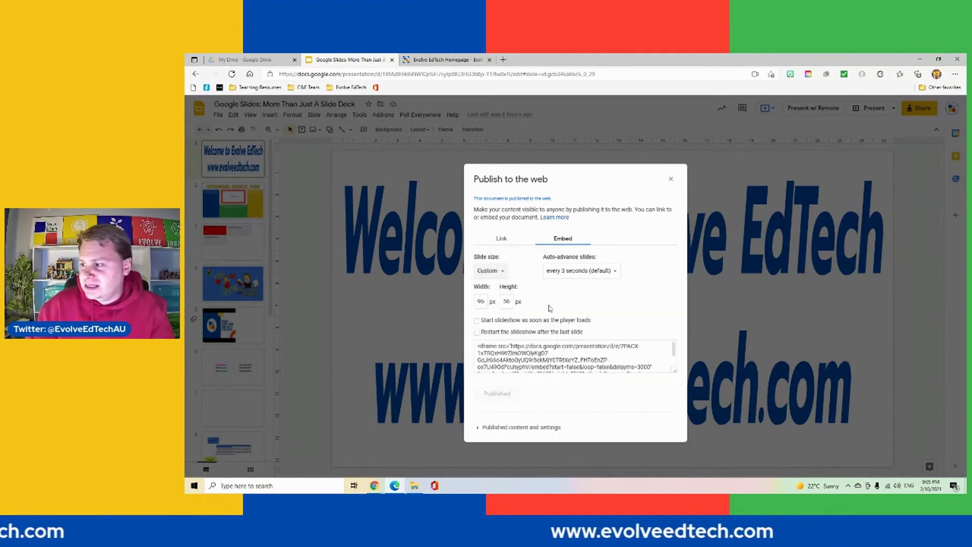
click(580, 271)
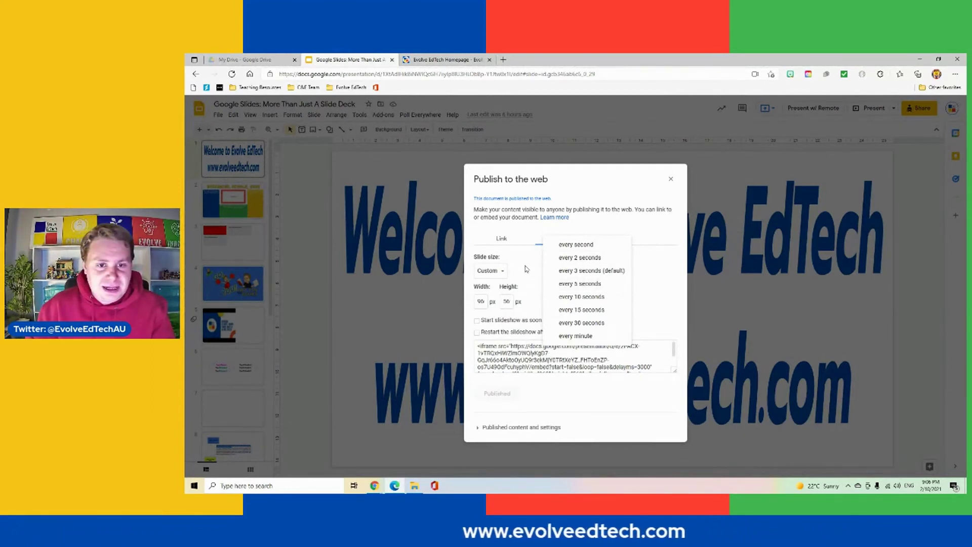
click(526, 268)
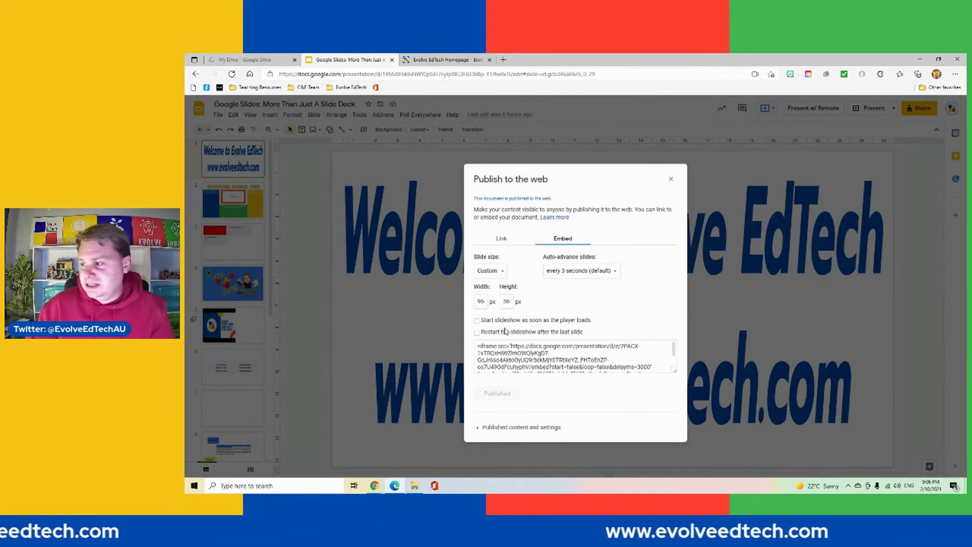
click(500, 347)
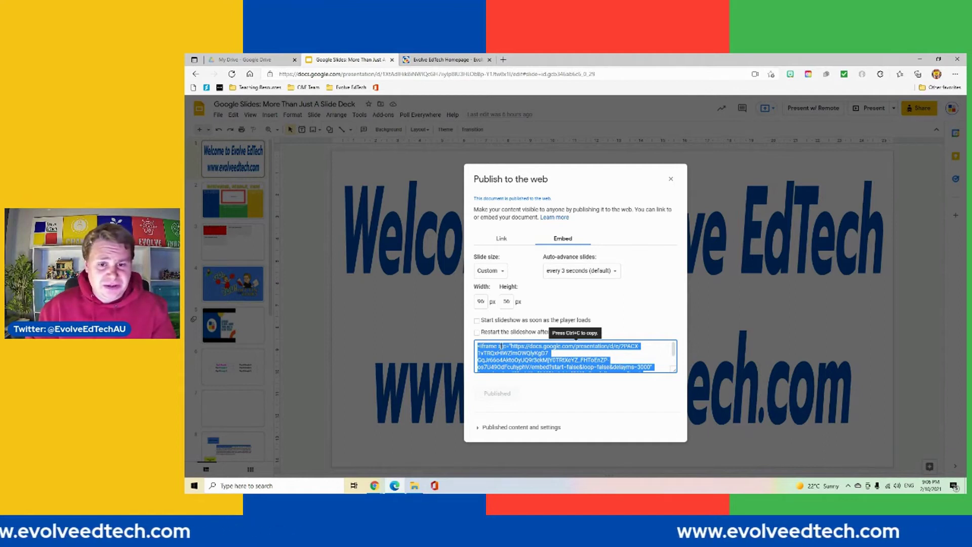
- Copy the iframe embed code and expand the Published content and settings section
key(ctrl+c)
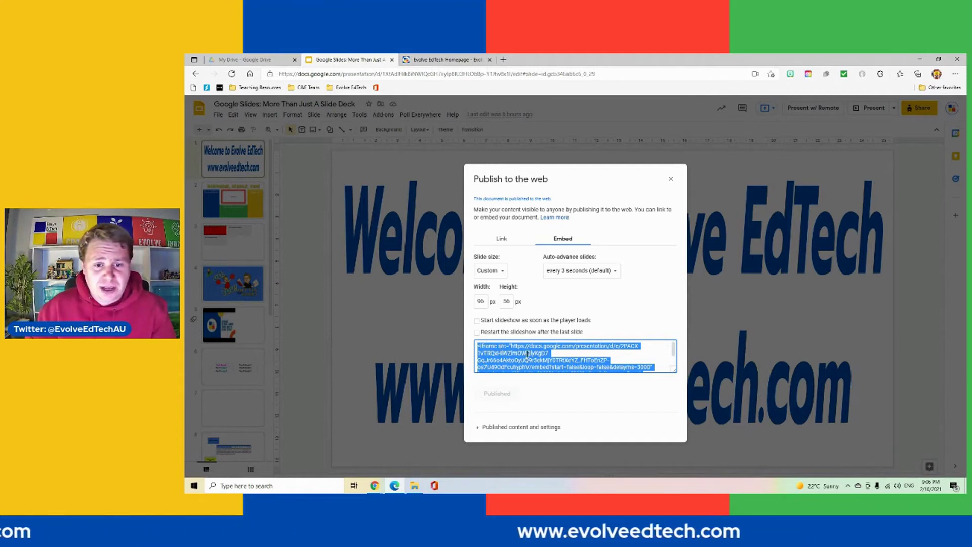
click(560, 353)
click(561, 352)
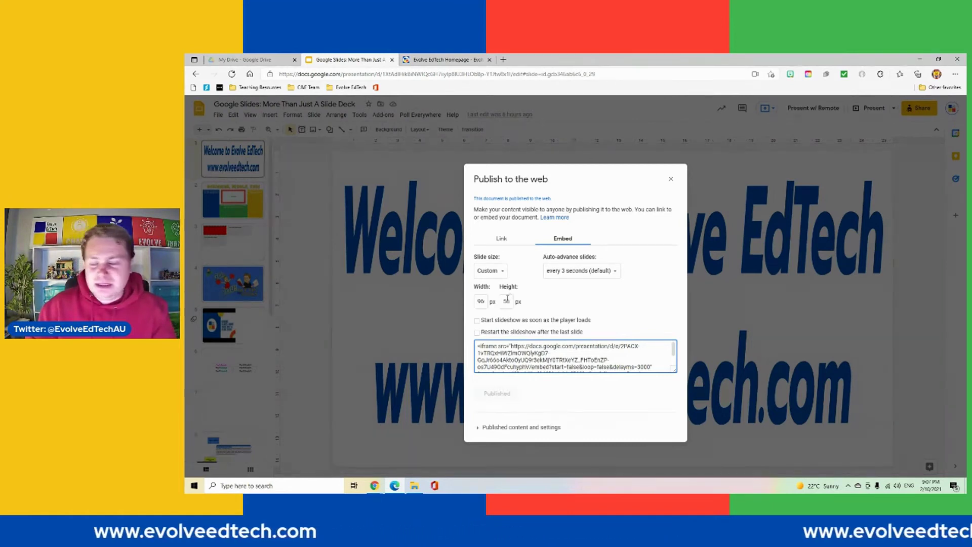
click(548, 428)
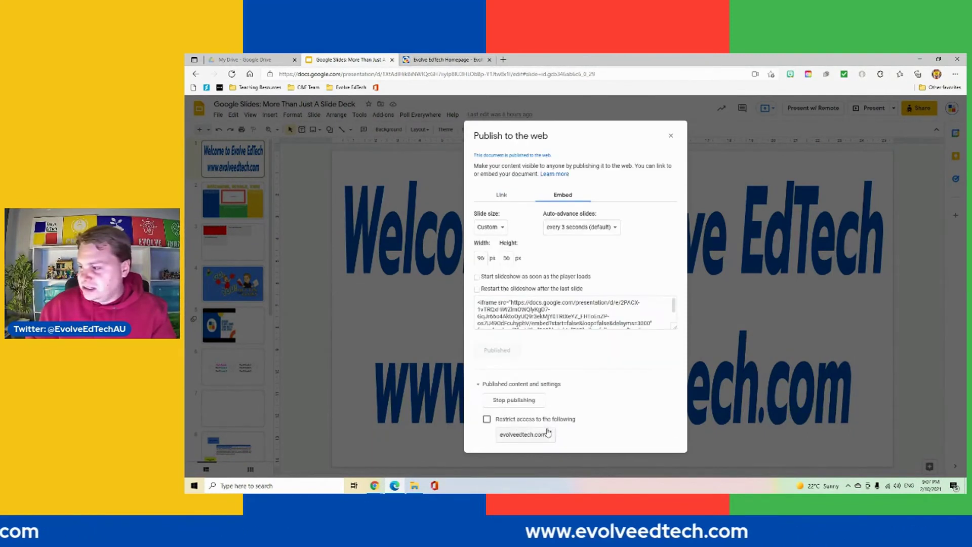
- Stop publishing the deck to the web and confirm with OK
click(527, 402)
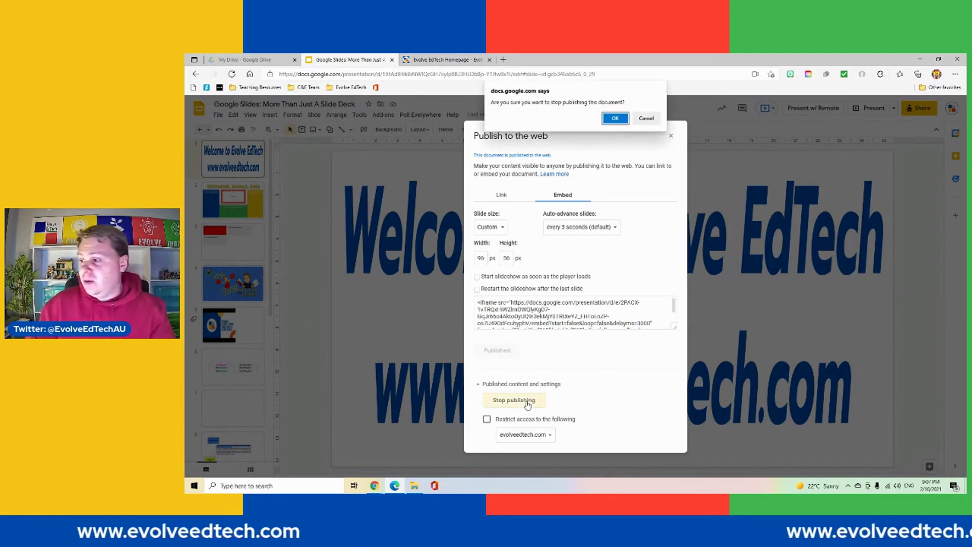
click(614, 119)
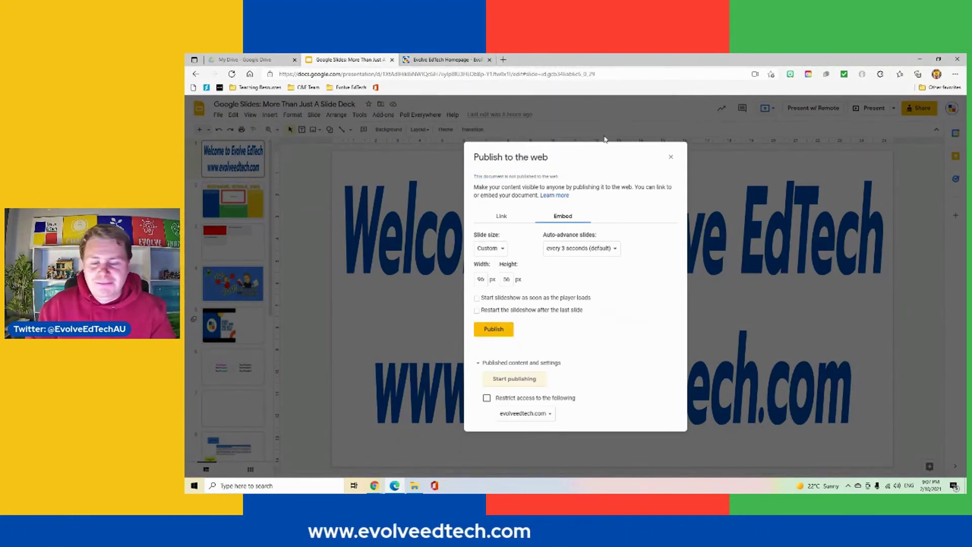
click(503, 60)
key(ctrl+v)
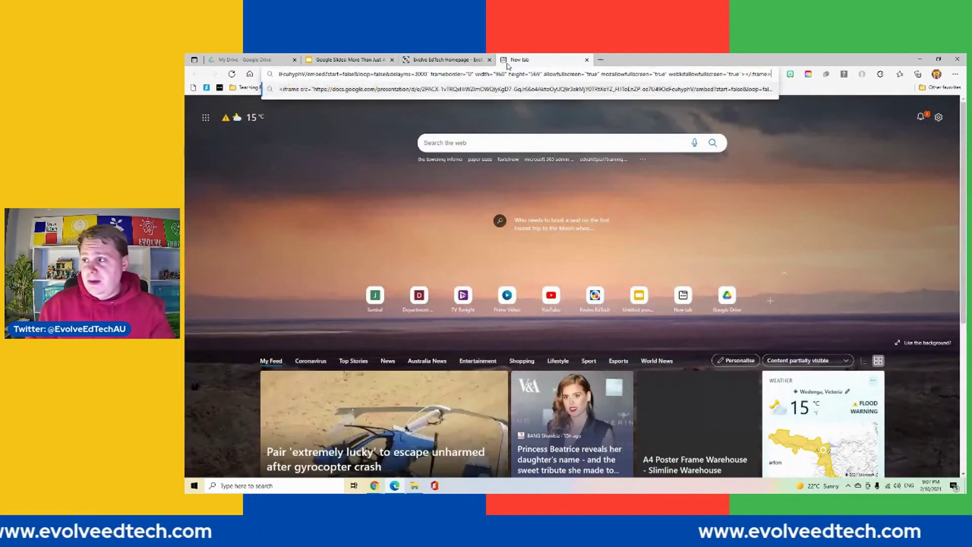
key(Return)
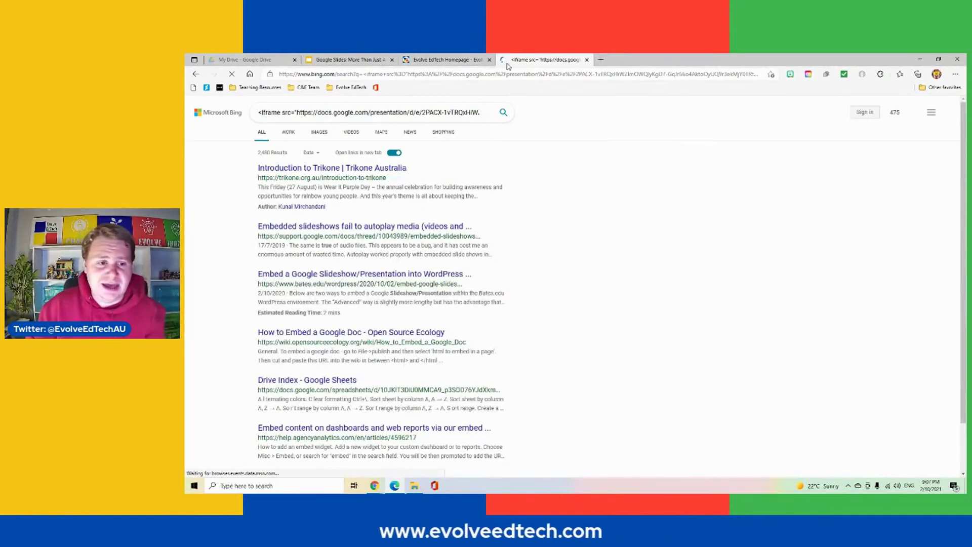
click(586, 61)
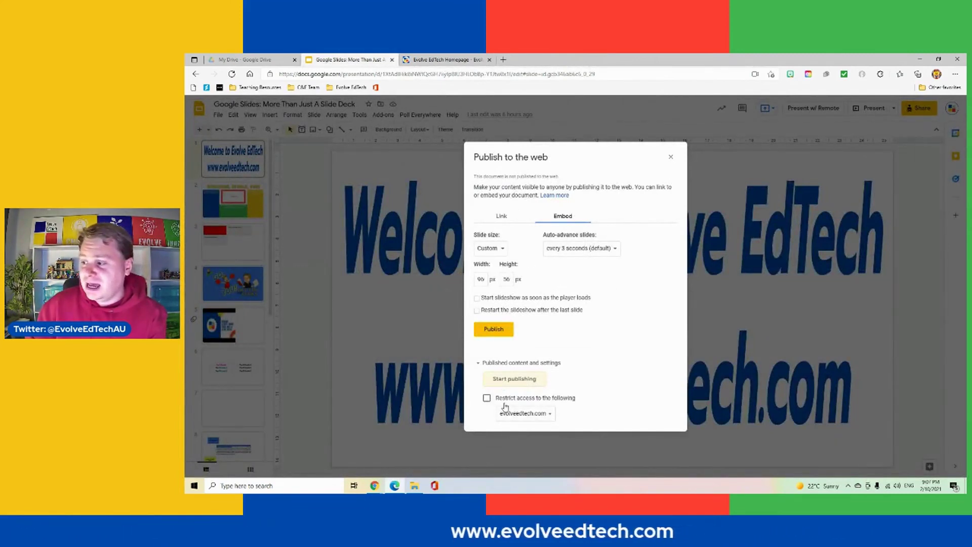
click(557, 398)
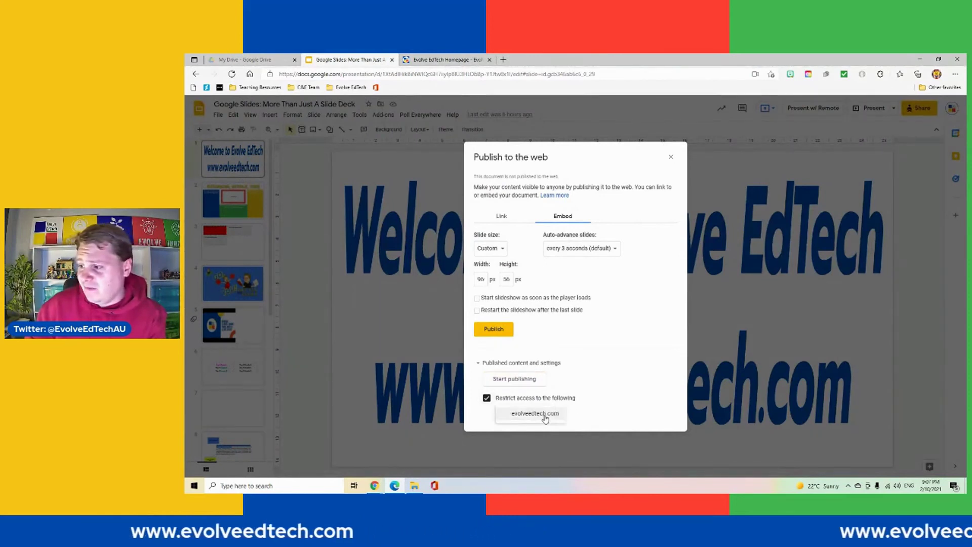
click(545, 418)
click(587, 400)
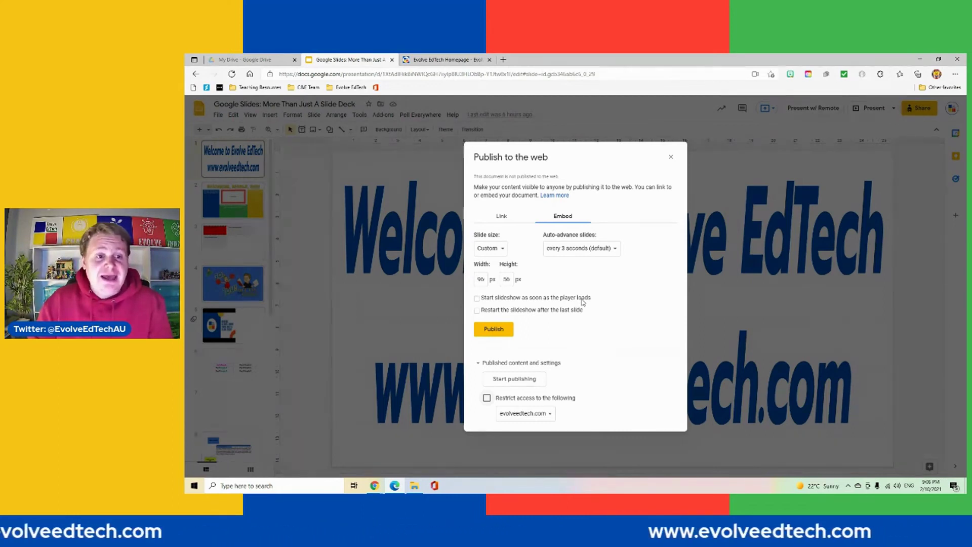
click(501, 216)
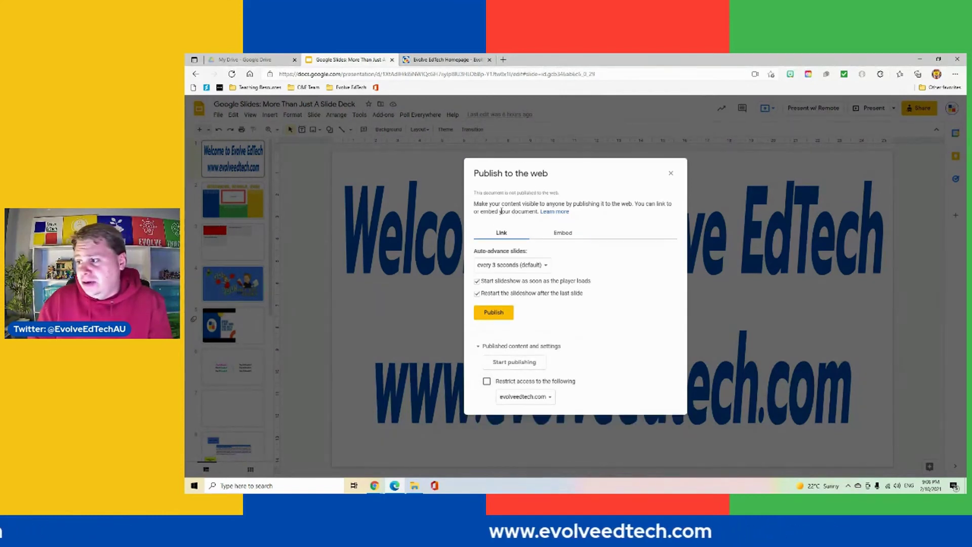
click(569, 235)
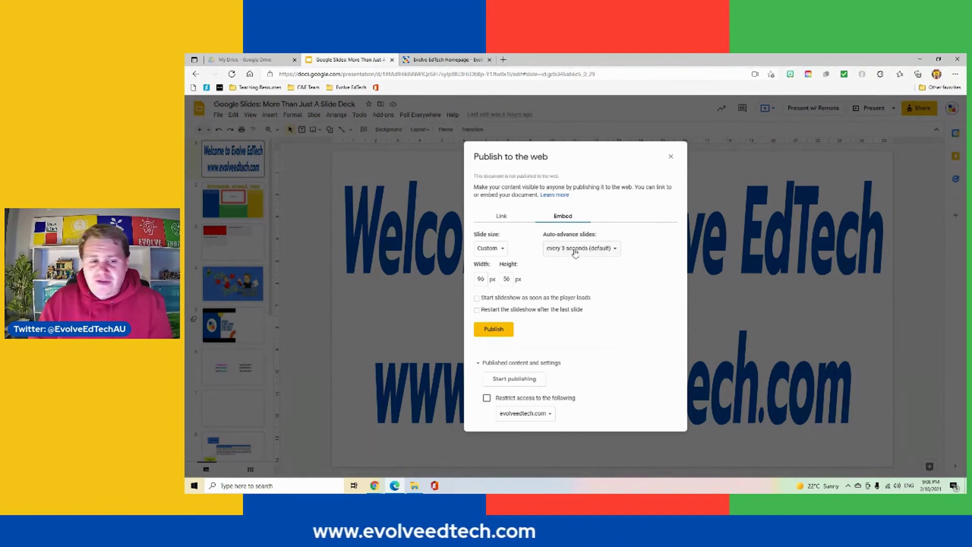
click(575, 249)
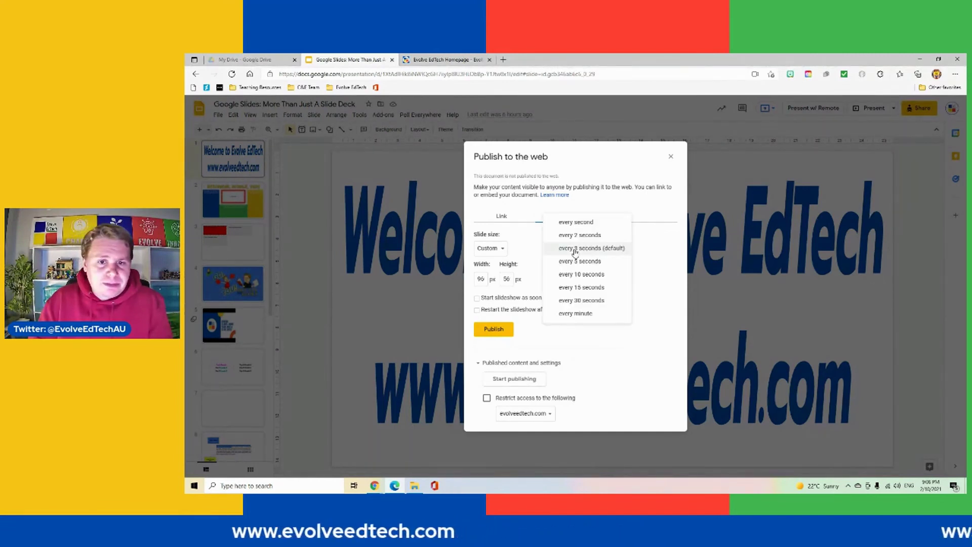
click(595, 334)
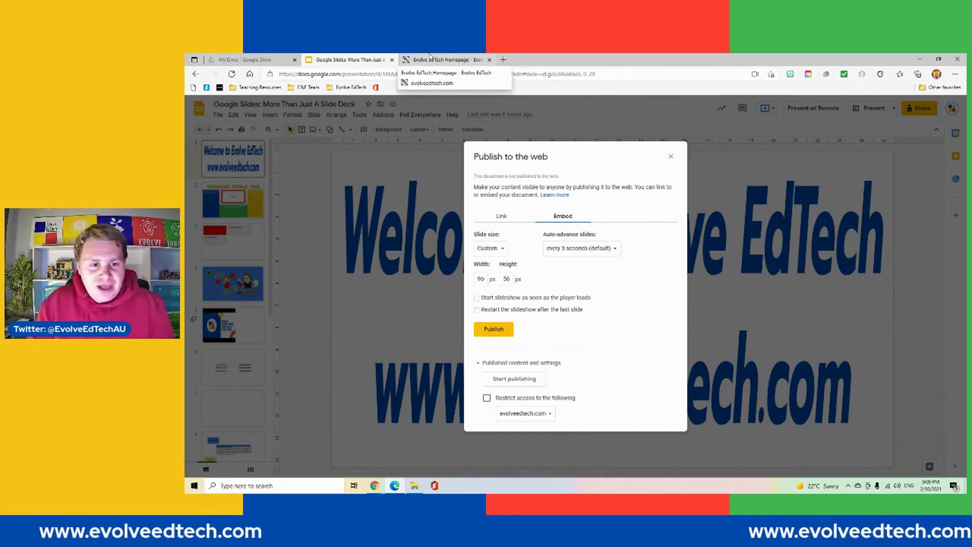
- Switch to the Evolve EdTech Homepage tab and view its cycling header video
click(429, 59)
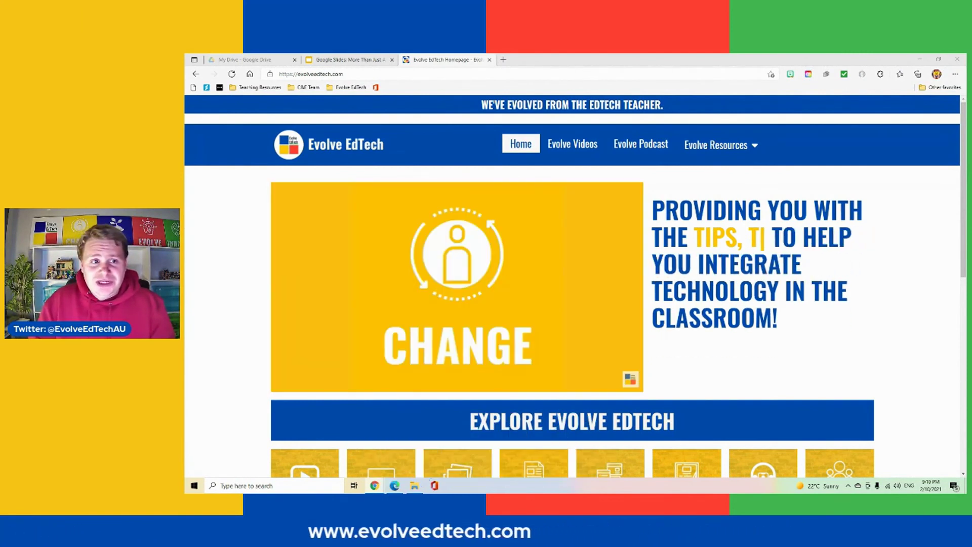
mouse_move(376, 207)
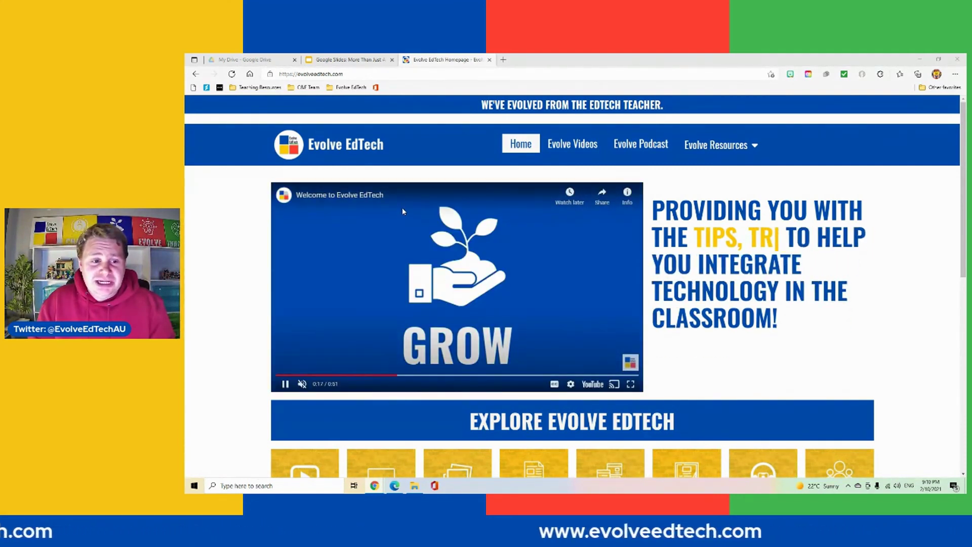
- Open the Evolve Videos page and scroll through its embedded video playlists
click(570, 144)
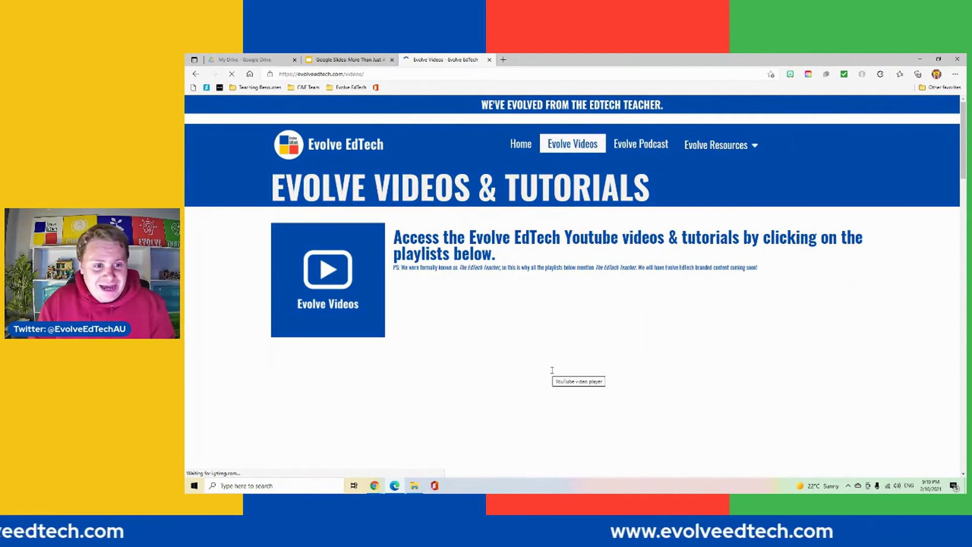
scroll(552, 370, down, 1)
scroll(552, 370, down, 3)
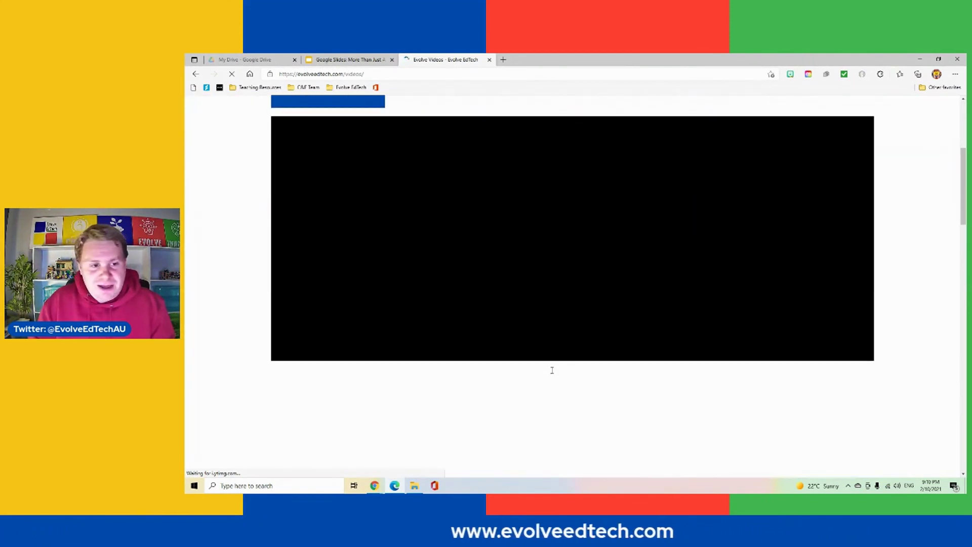
scroll(552, 373, down, 4)
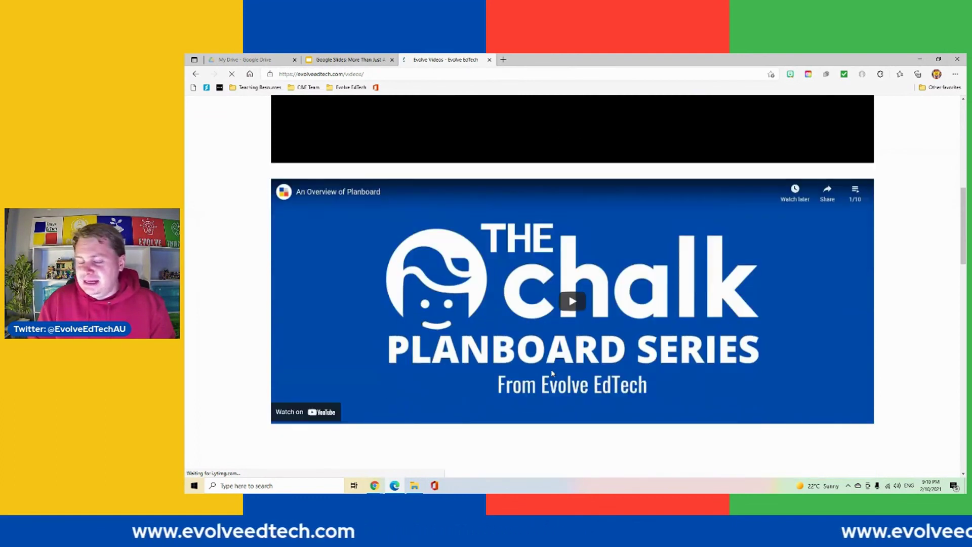
scroll(551, 373, down, 5)
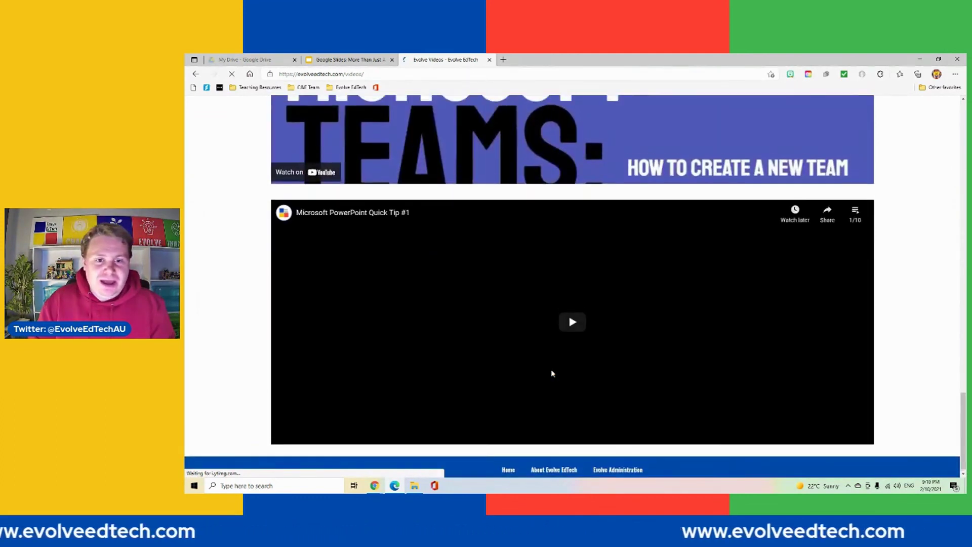
scroll(552, 373, up, 20)
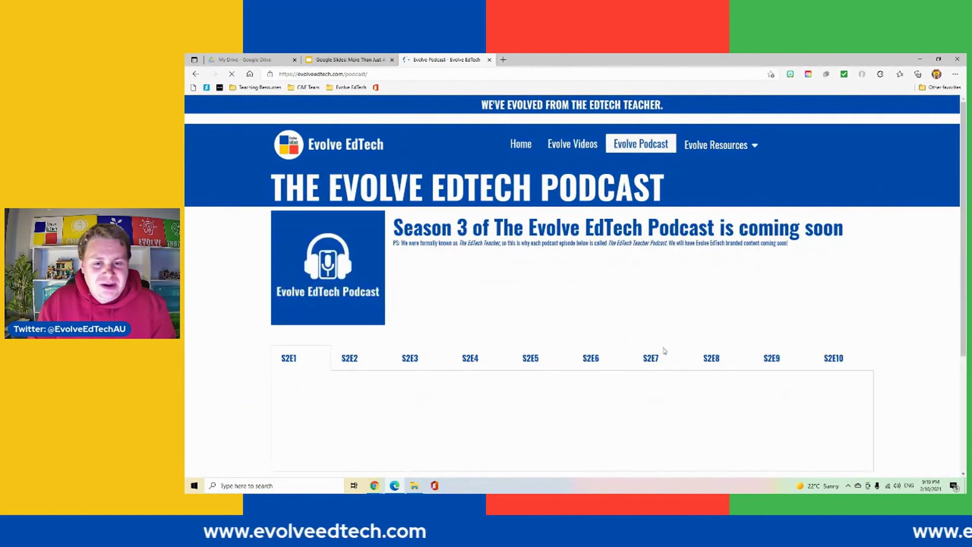
- Scroll through the Podcast page's Season 2 and Season 1 episode tabs
scroll(658, 376, down, 3)
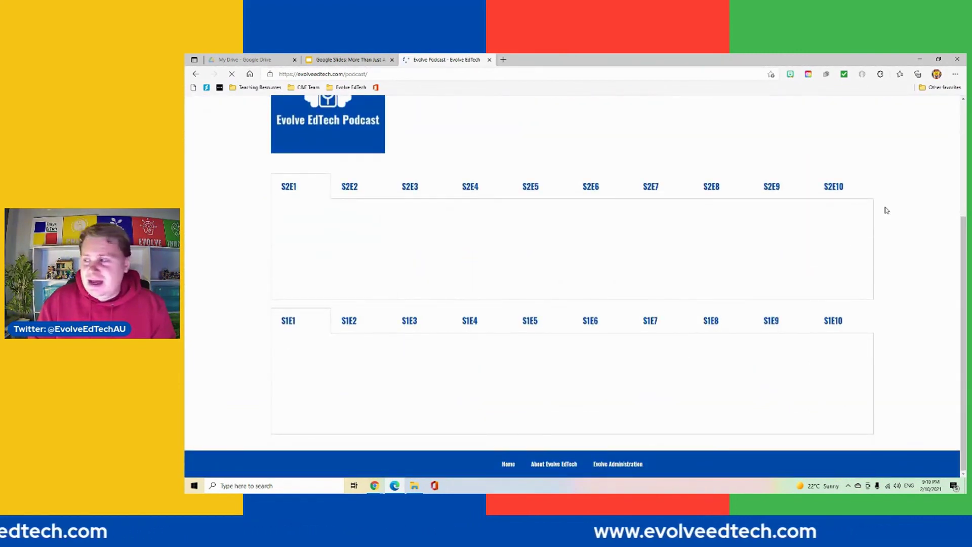
scroll(890, 236, up, 3)
mouse_move(747, 147)
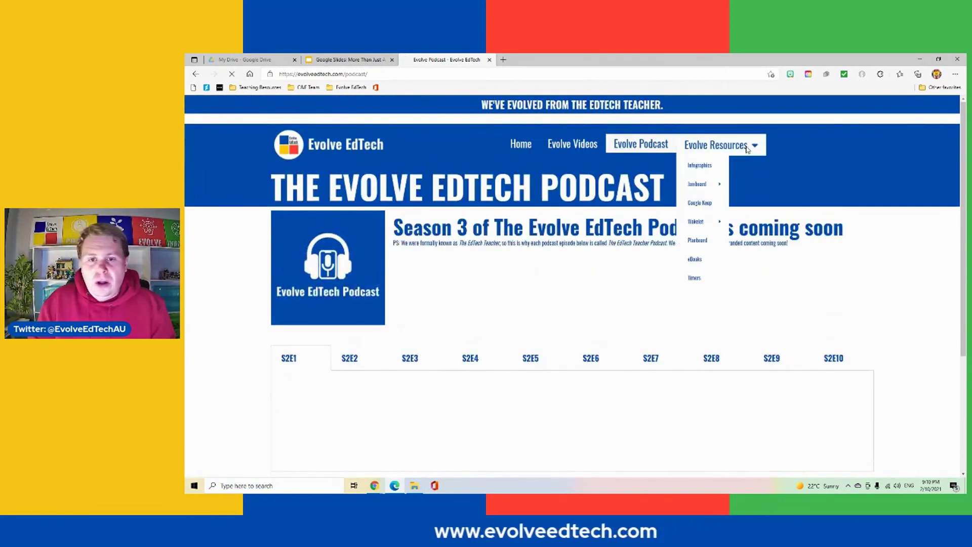